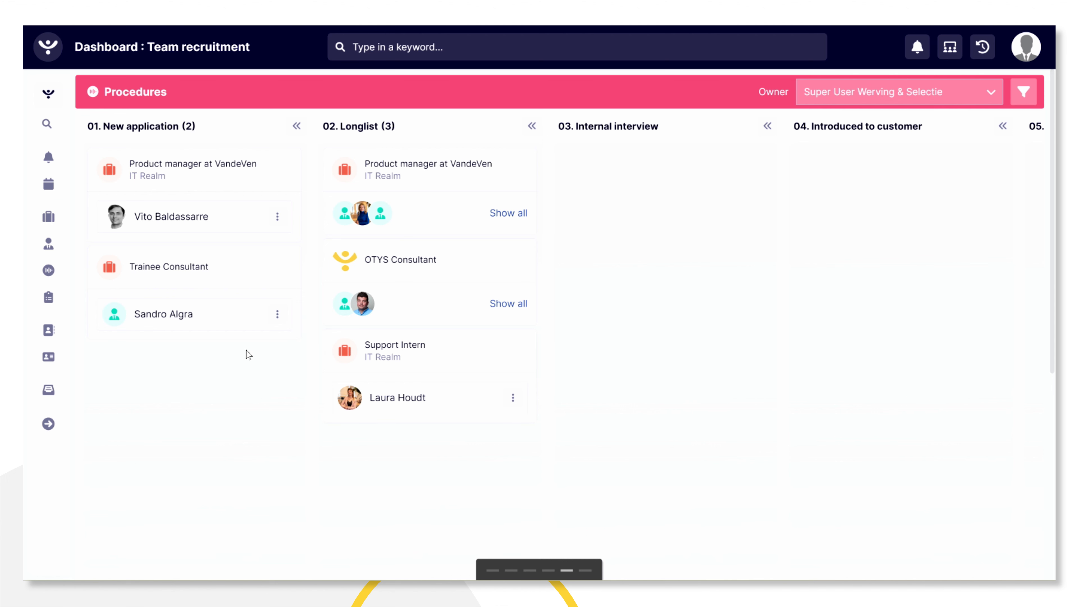
Step: Open the Kanban of the candidate with three applications and move the Content Manager procedure from Longlist to 03. Internal interview
click(49, 247)
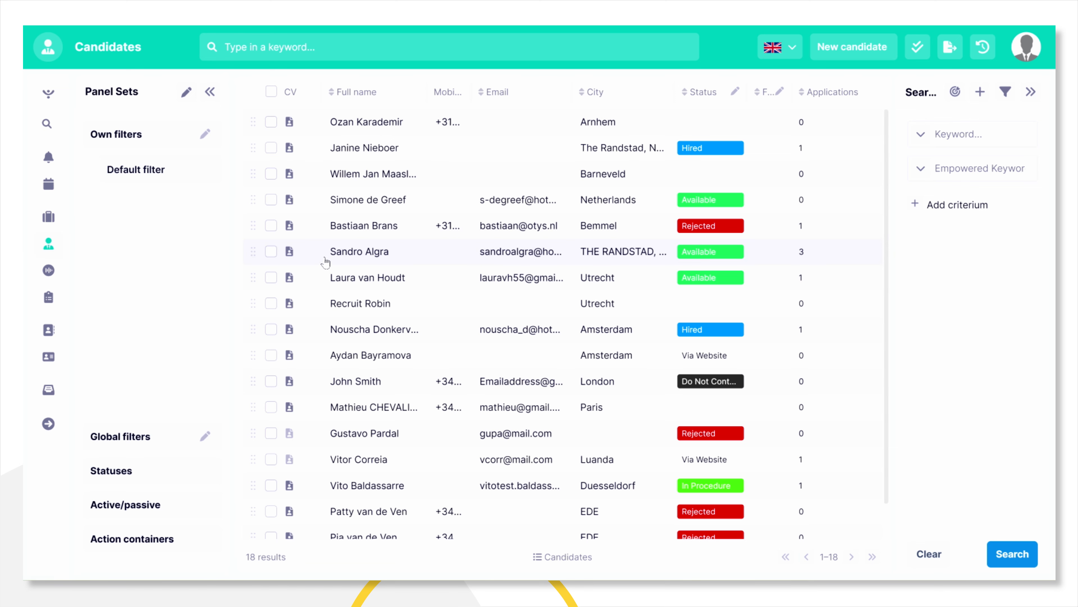
click(325, 262)
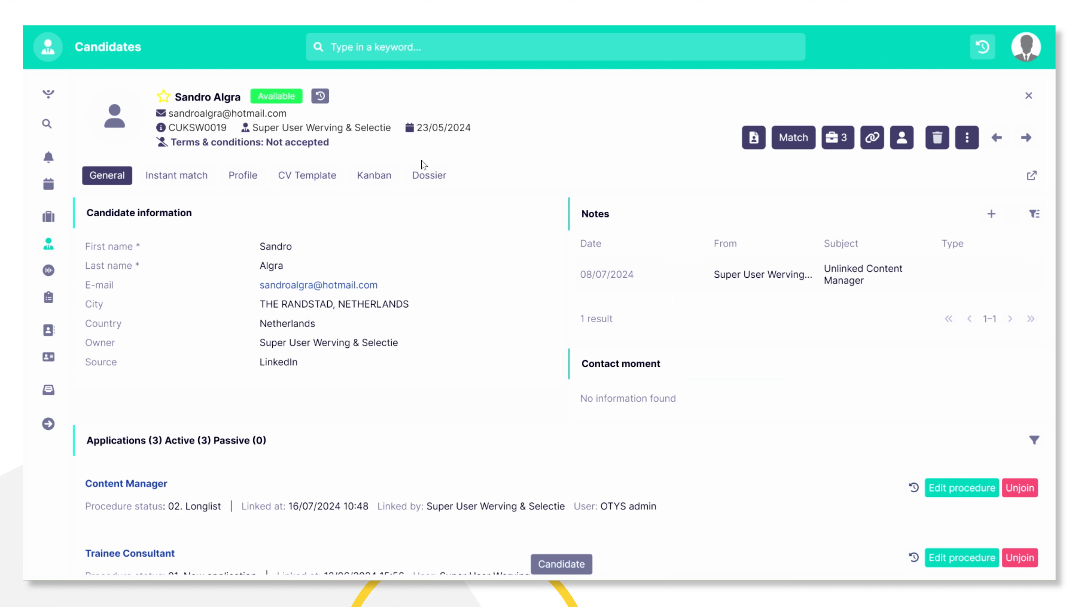
click(373, 176)
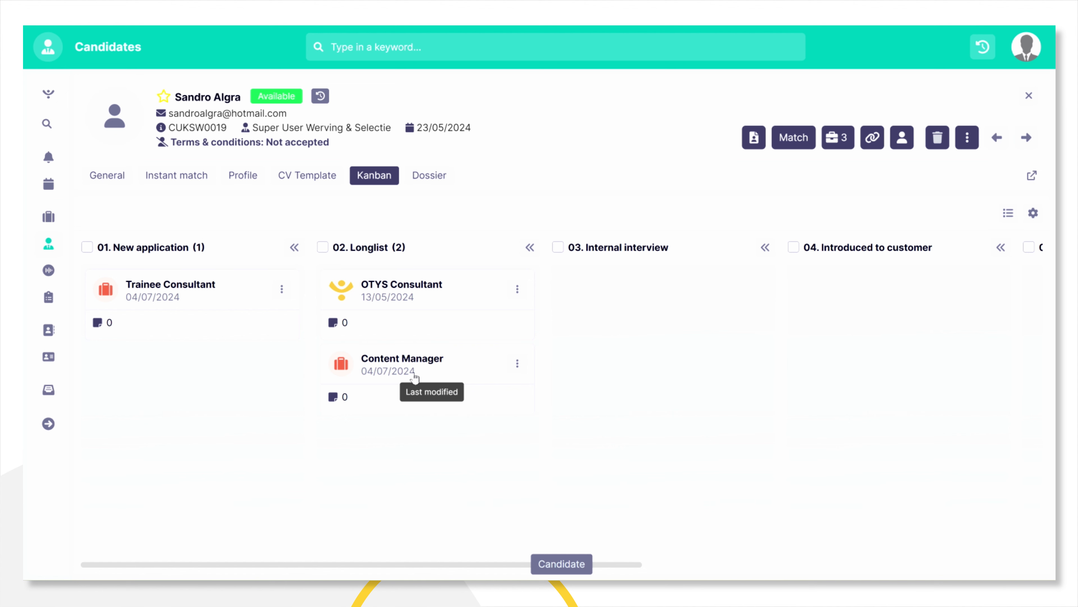
drag(415, 377, 665, 306)
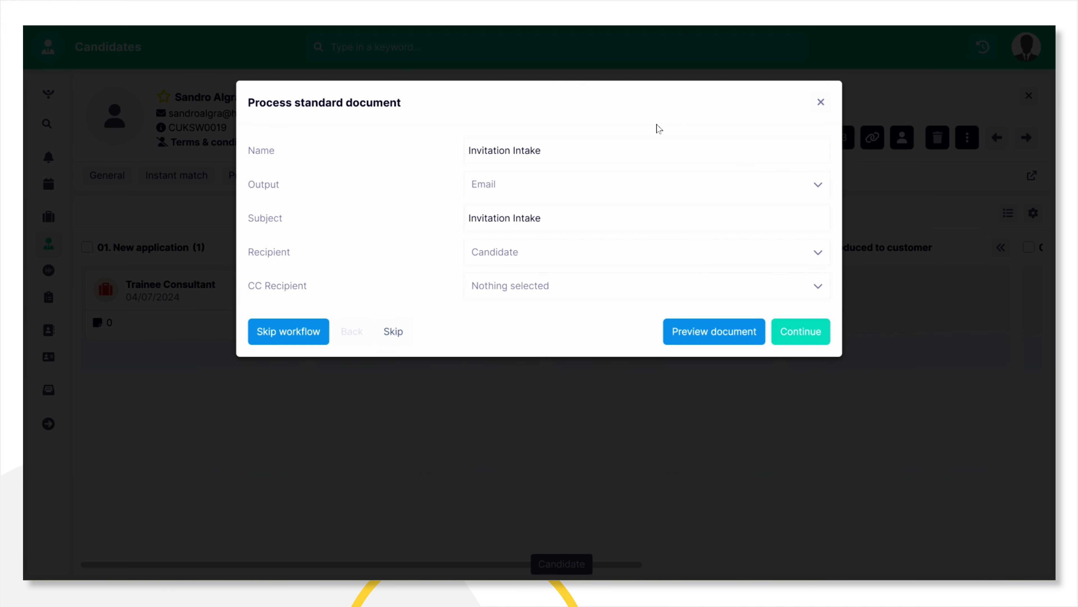
Step: Proceed with the Invitation Intake email document and answer its questions with time 10:00 and date 24-07-2024
click(799, 334)
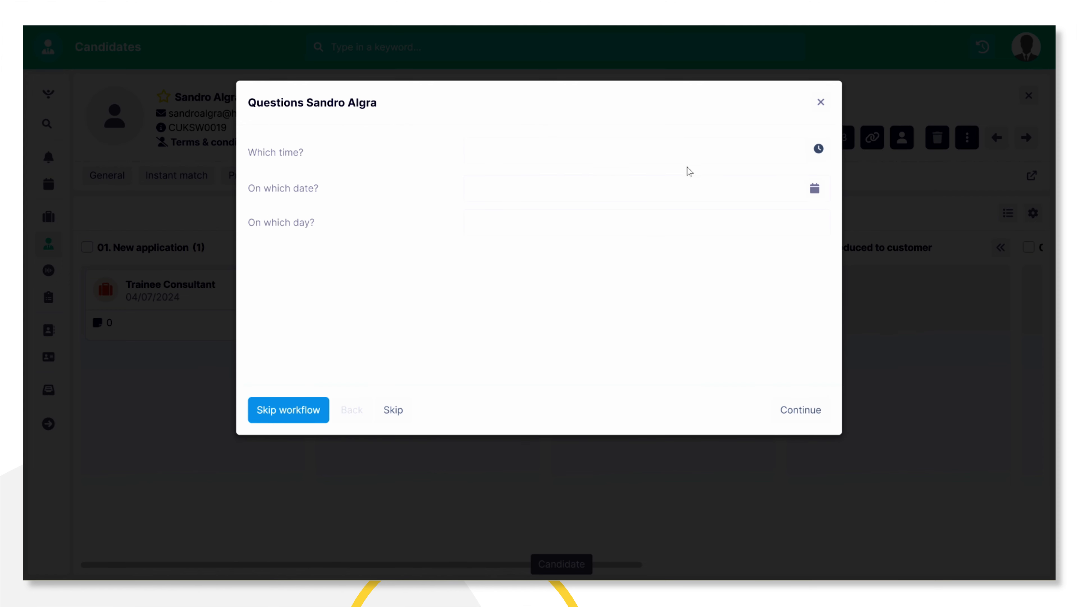
click(694, 159)
click(480, 204)
text(10:00)
double_click(522, 206)
click(516, 253)
click(504, 200)
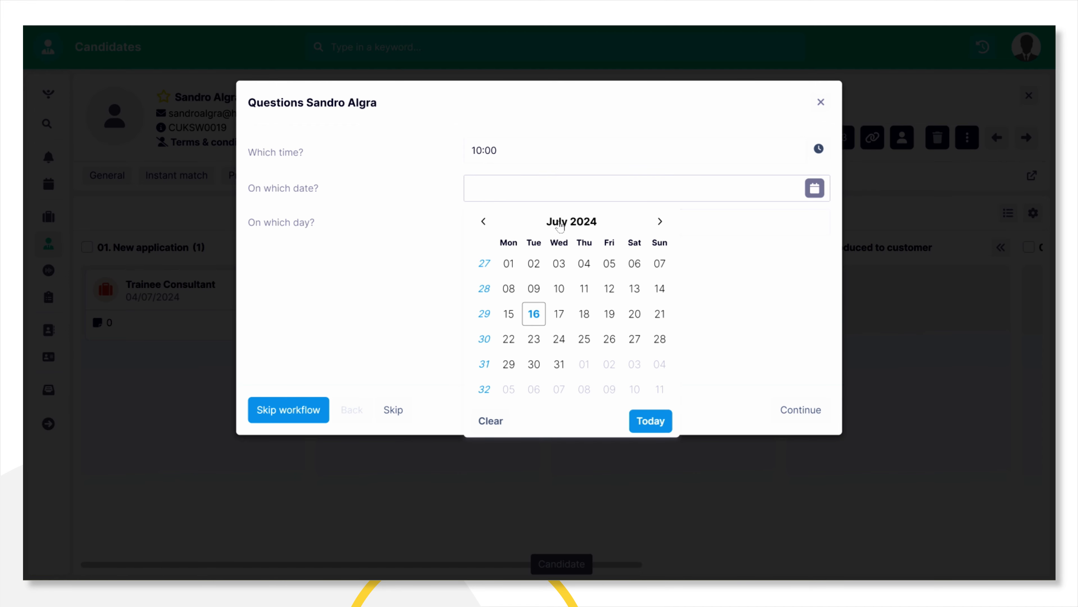
click(559, 338)
click(783, 417)
Step: Begin the invitation email with a formal salutation to the candidate and "We want to invite you to your first job interview of the application."
drag(159, 312, 47, 300)
text(Dear mr Algra,)
key(Return)
text(We )
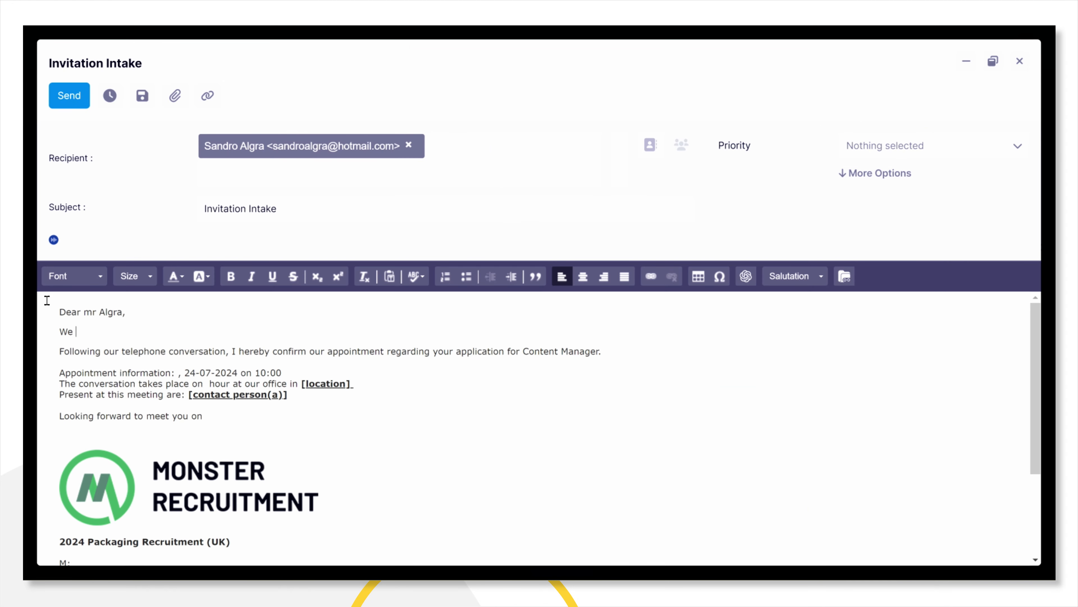
text(want to invite you to your first job interview of the application.)
key(Return)
key(Return)
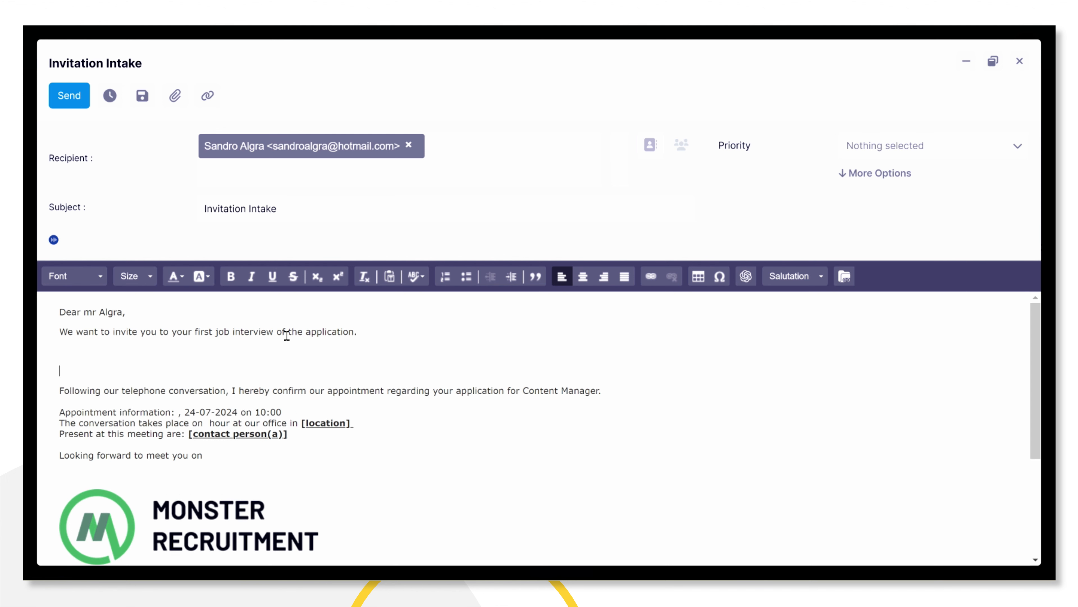
Step: Add the closing "Our regards," followed by "...." below the invitation sentence and send the email
text(Our regards,)
key(Return)
text(....)
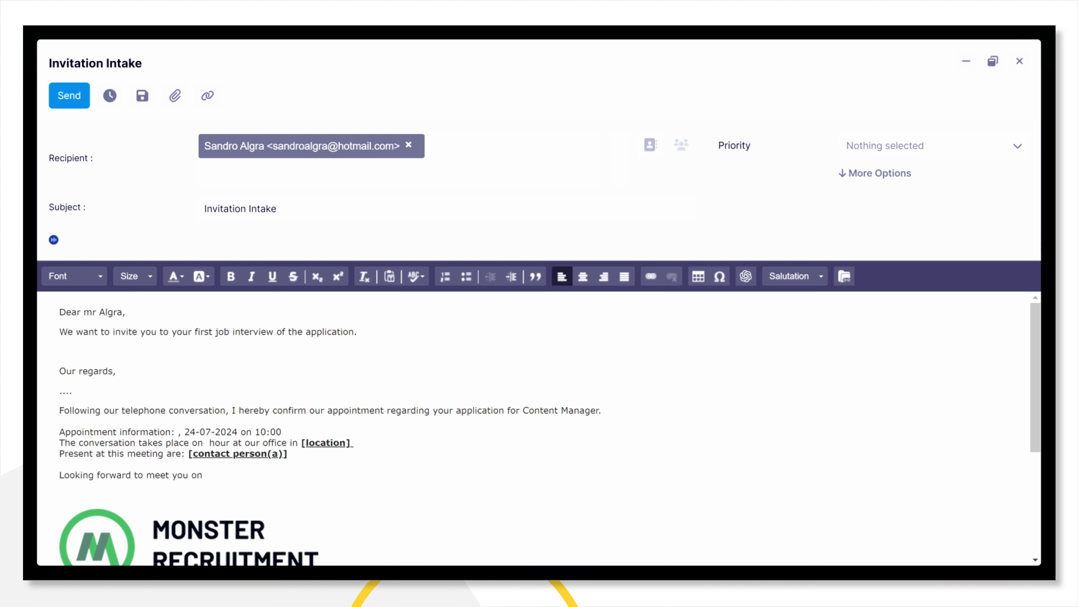
click(69, 95)
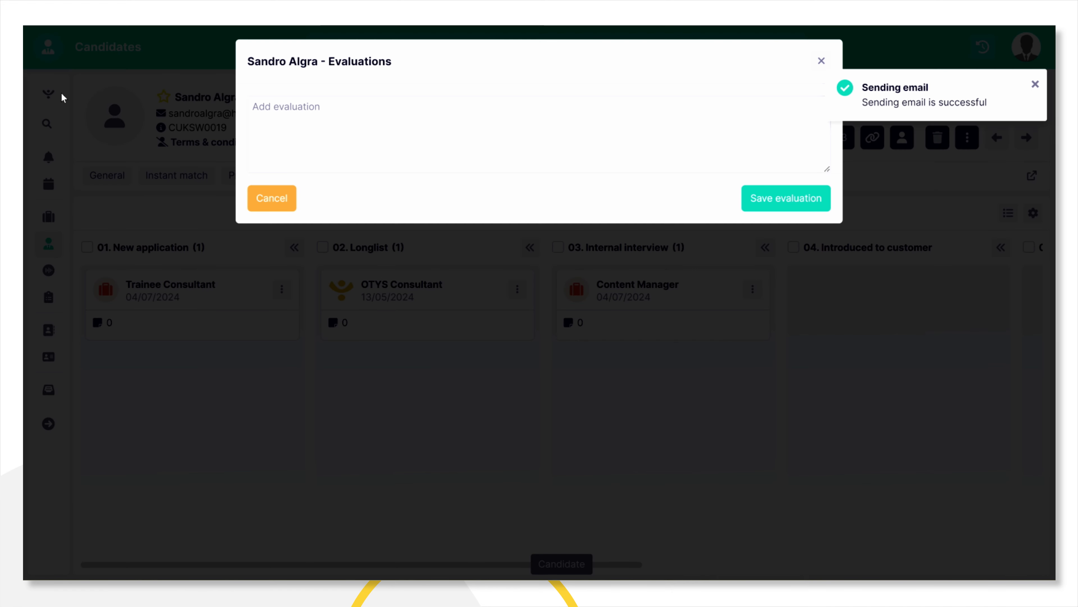
Step: Save the candidate evaluation "A highly skilled candidate."
click(644, 138)
text(A highly skilled candidate)
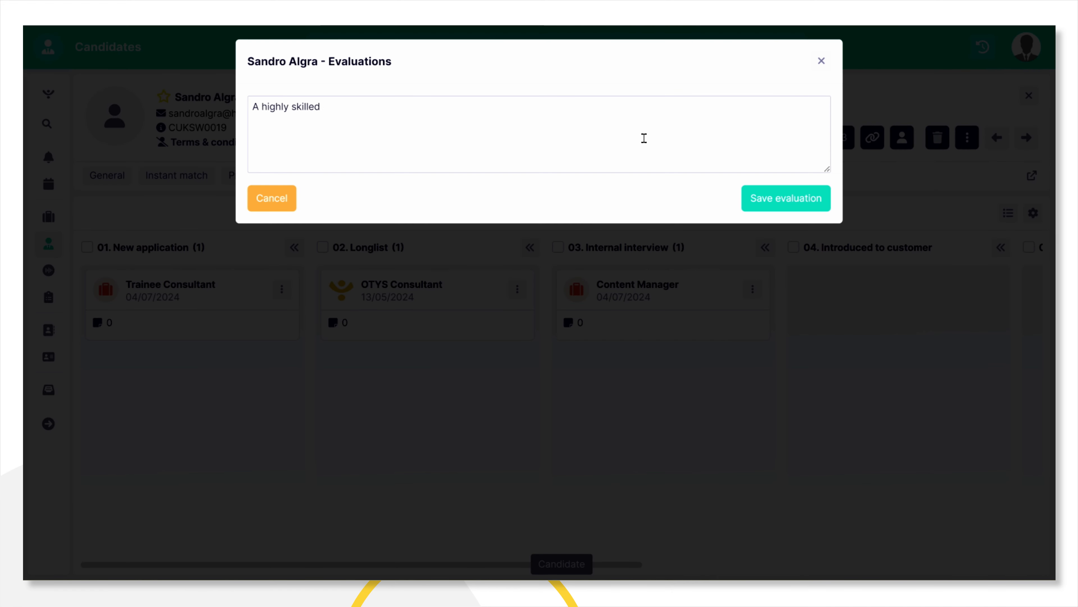
text(.)
click(798, 205)
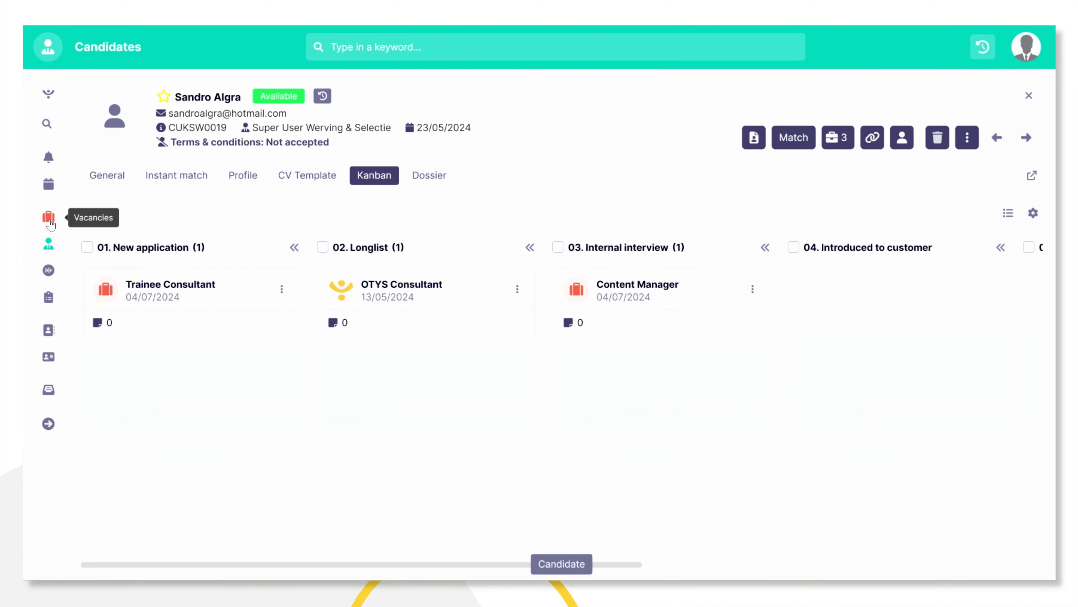
Step: Open the Kanban of the Product manager at VandeVen vacancy and move the candidate in New application to 02. Longlist
click(48, 216)
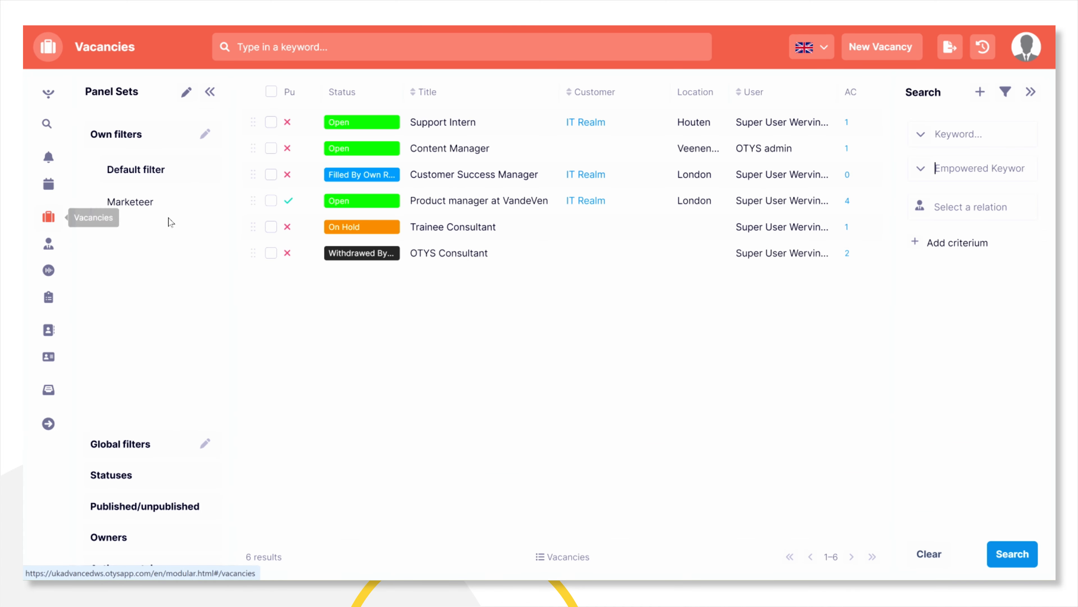
click(348, 200)
click(325, 175)
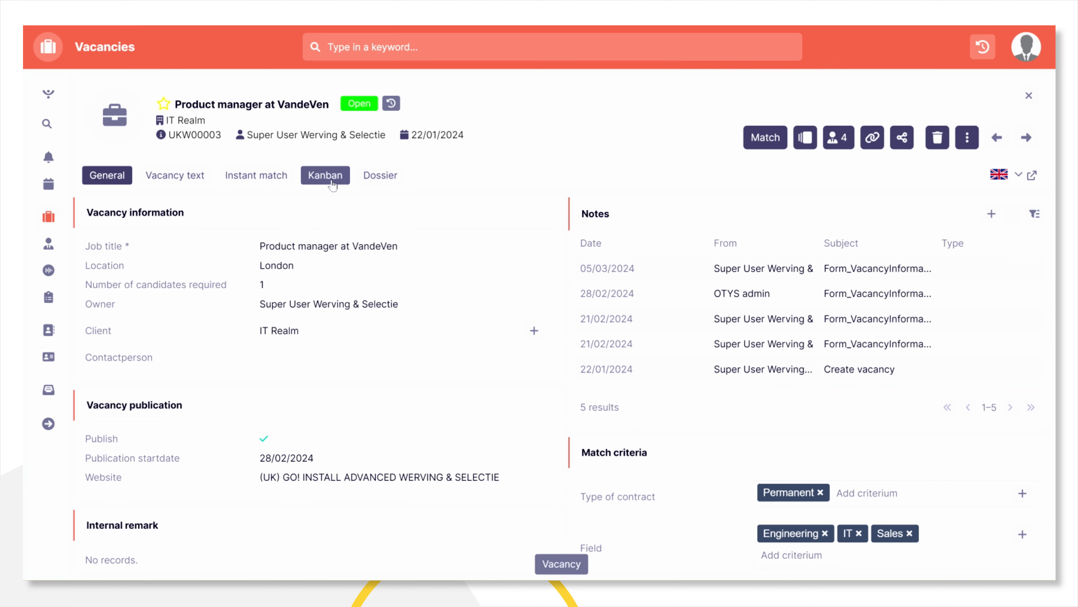
drag(229, 297, 433, 439)
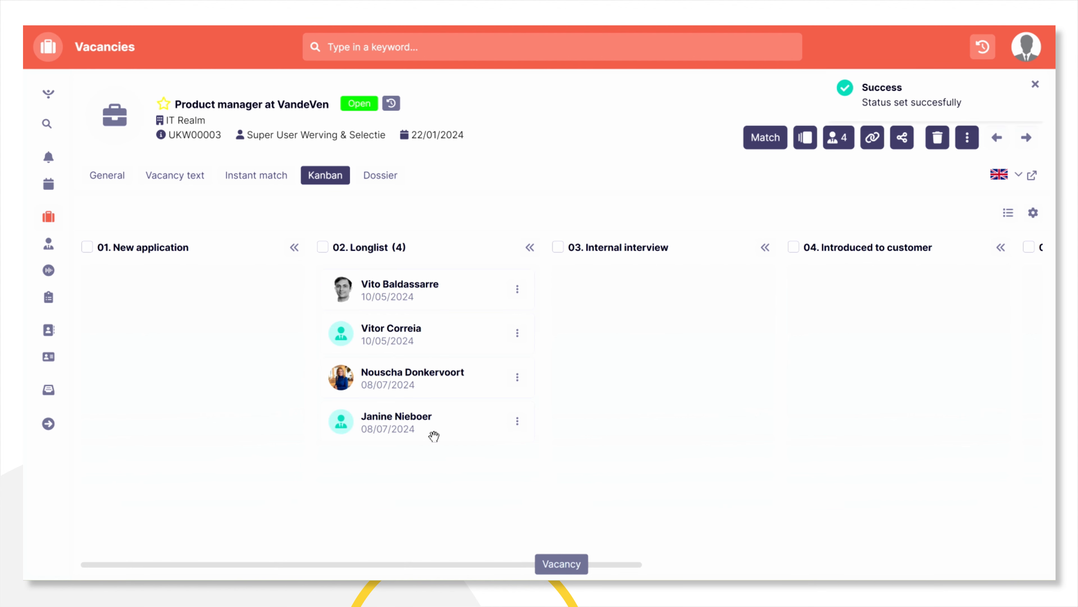
Step: Return to the Team recruitment dashboard and add User Werving & Selectie and OTYS admin to the procedures' owner filter
click(49, 94)
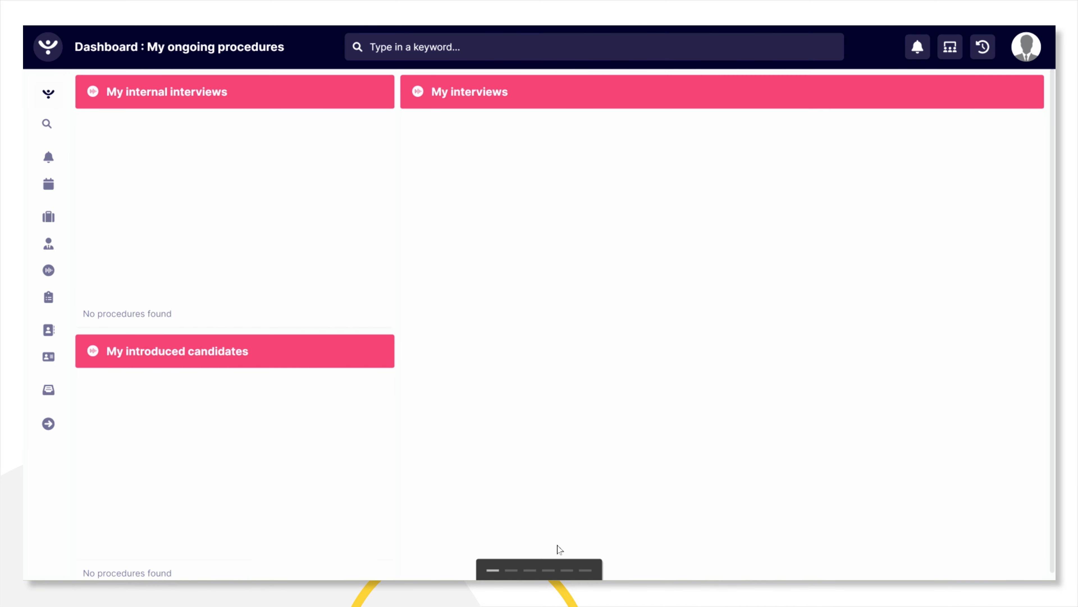
click(565, 570)
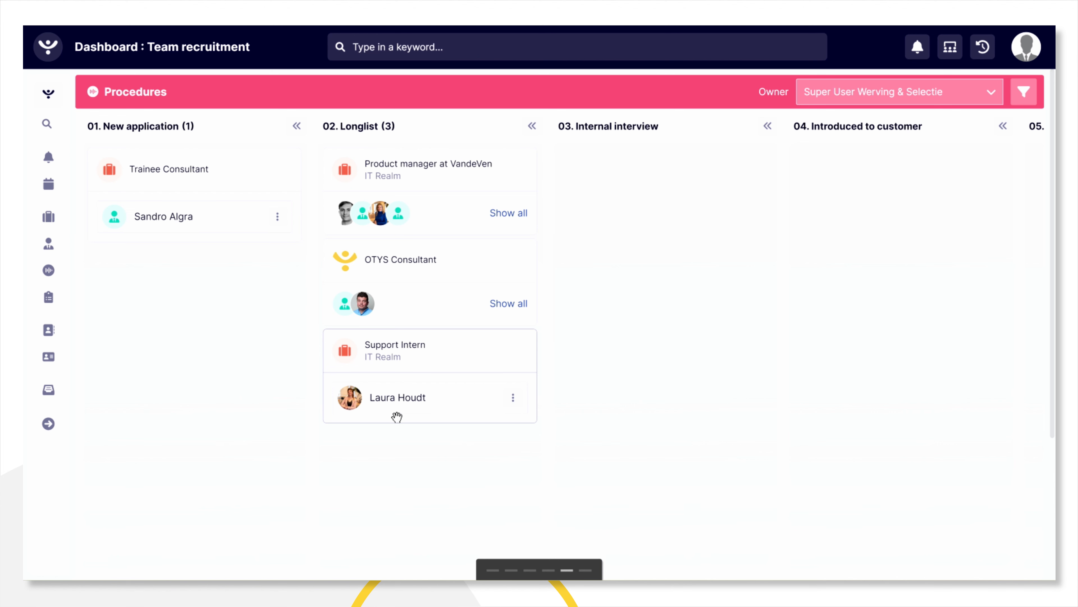
click(867, 99)
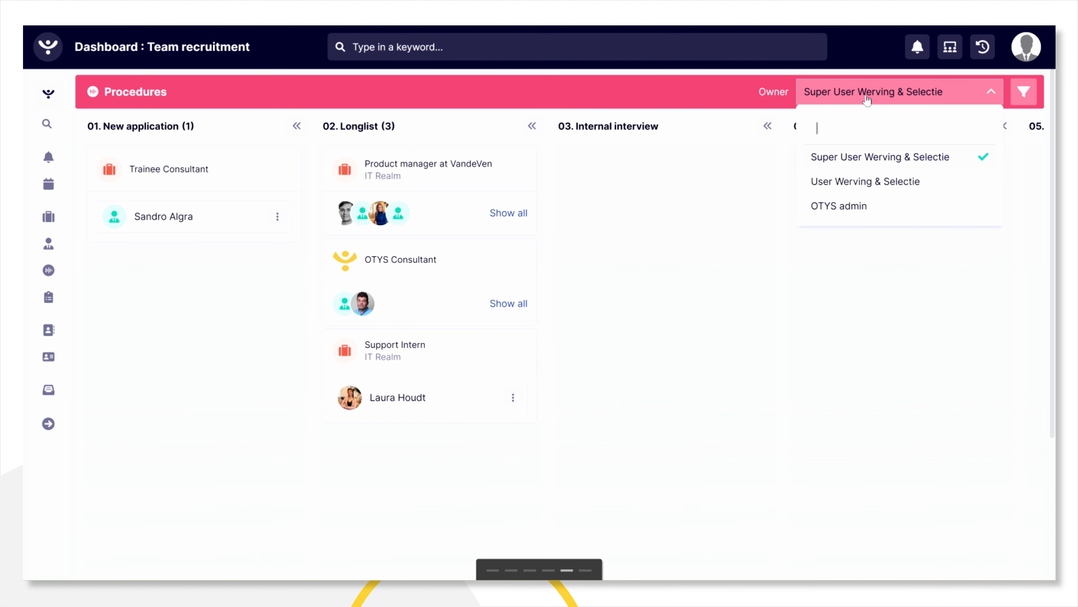
click(926, 191)
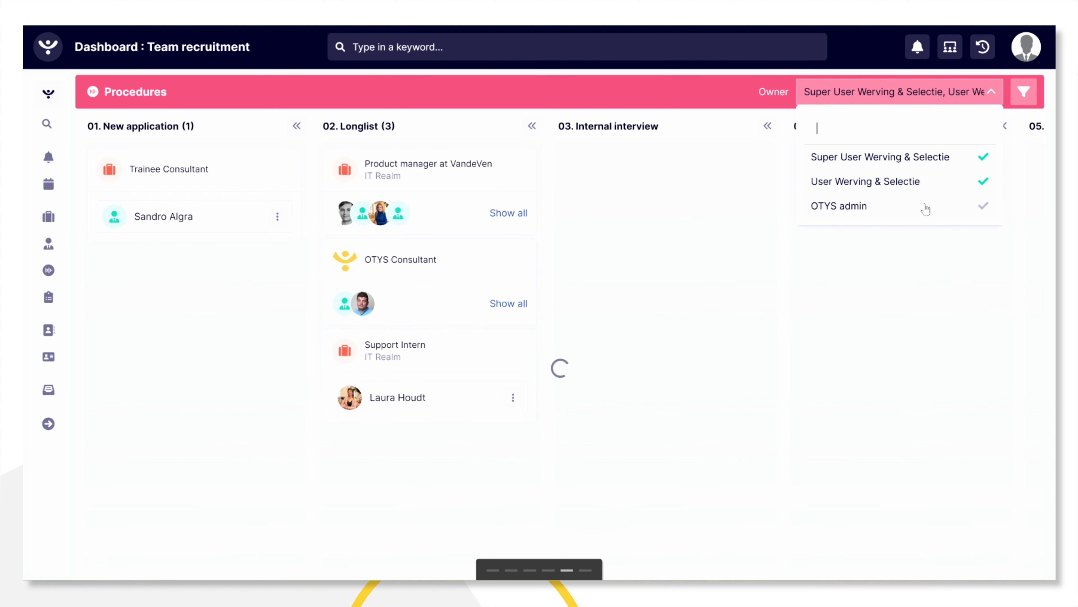
click(741, 70)
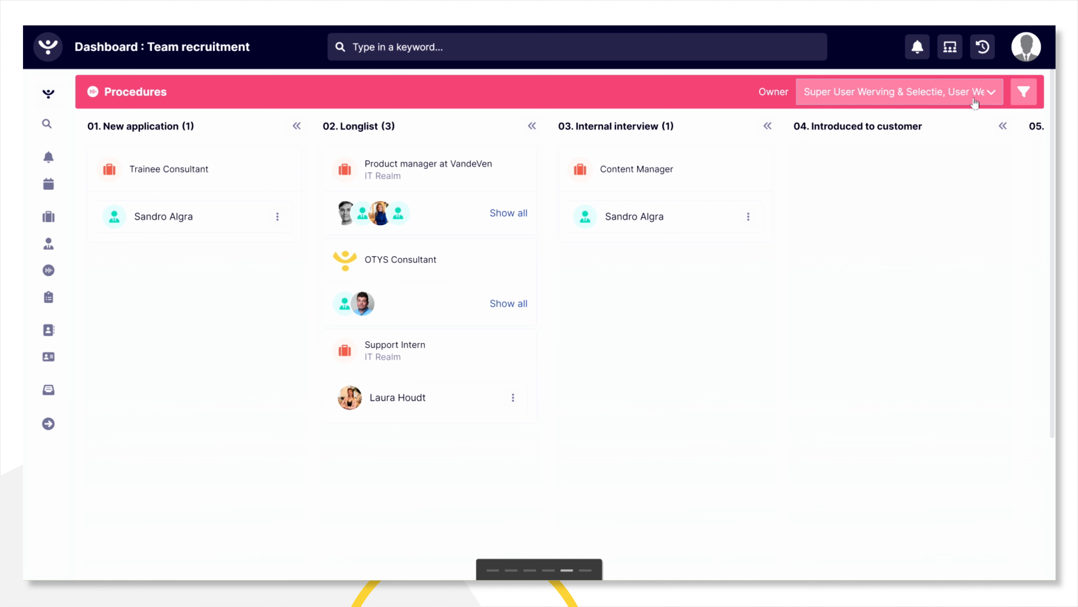
Step: Filter the procedures by the candidate on the Support Intern vacancy, searching by first name, and clear that filter
click(1024, 93)
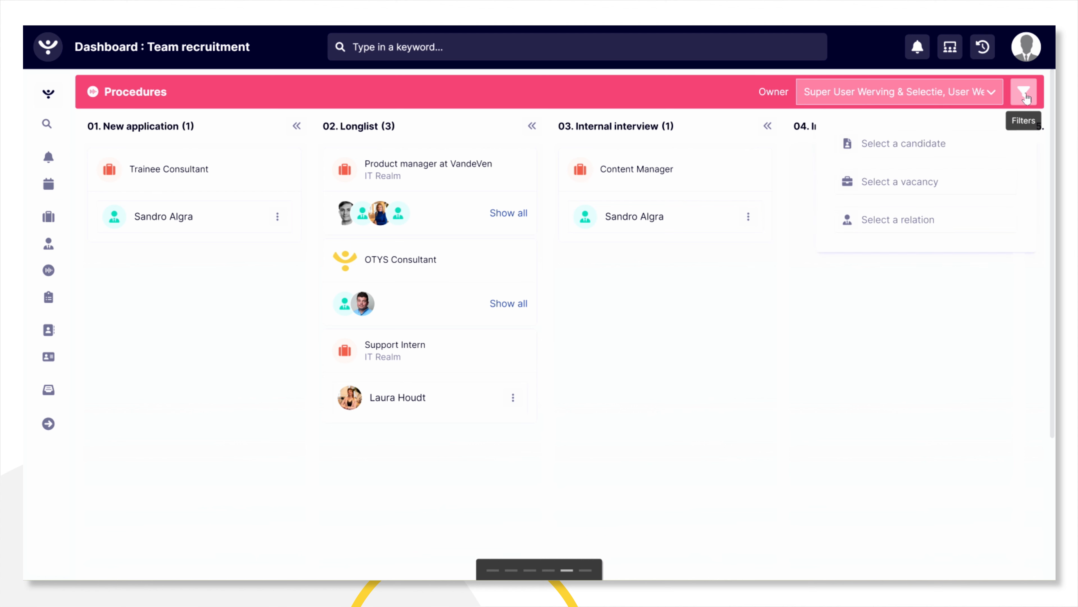
click(928, 144)
text(Laura)
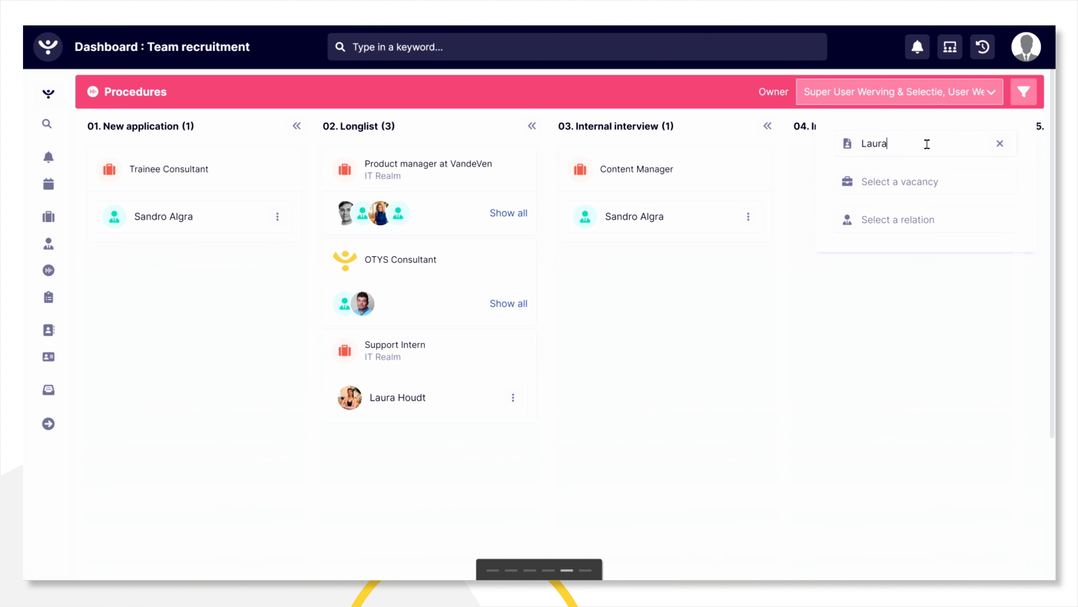
click(950, 173)
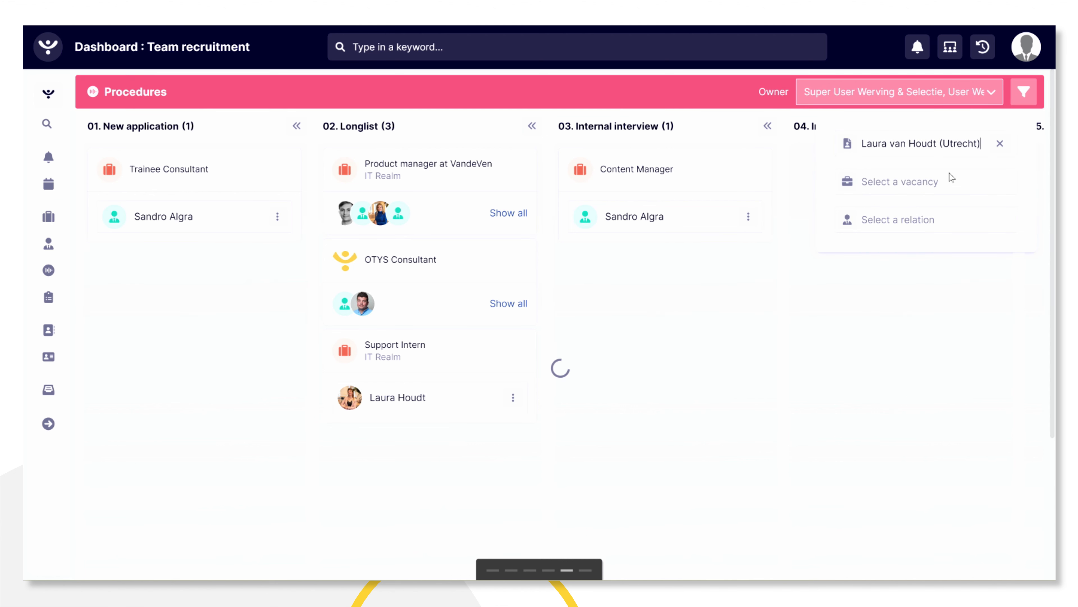
click(1000, 143)
click(1024, 92)
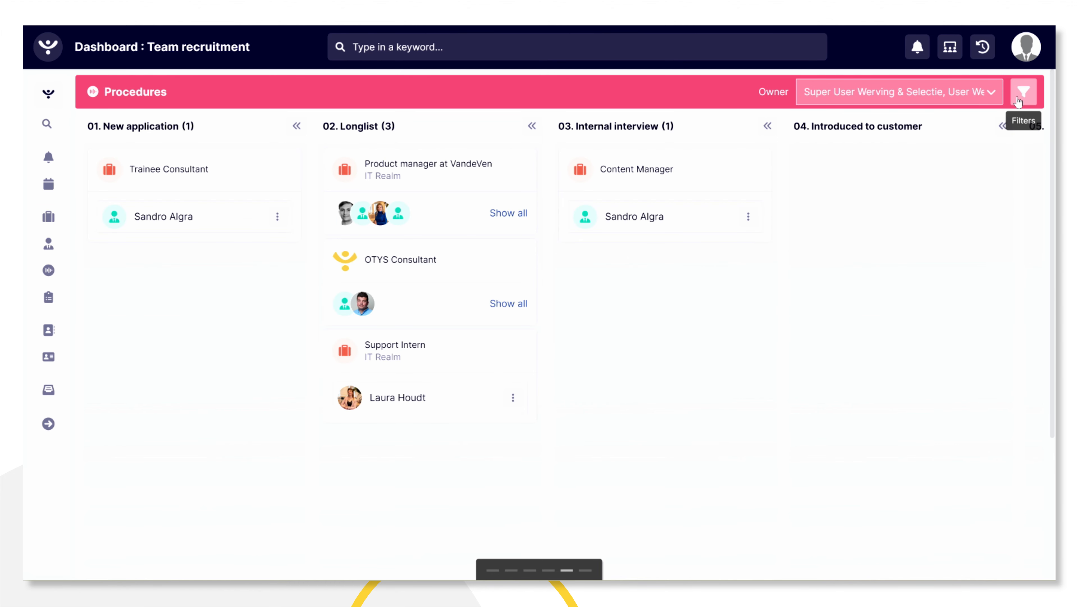
Step: Collapse the 04. Introduced to customer and 05. Interview columns, and move the Content Manager procedure to 06: Hired
click(1003, 126)
click(1032, 127)
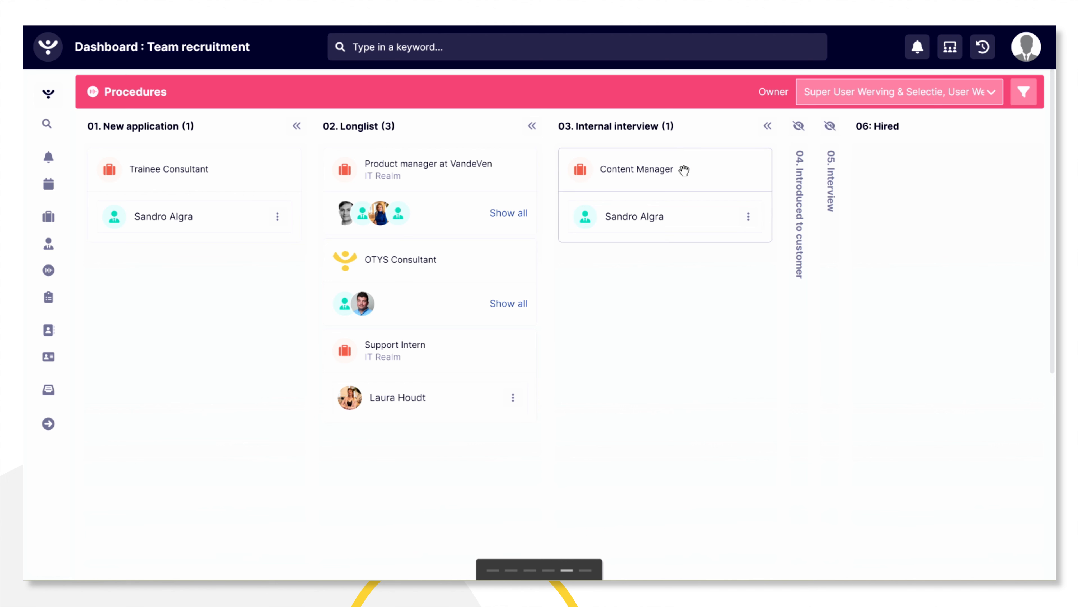
drag(684, 170, 975, 192)
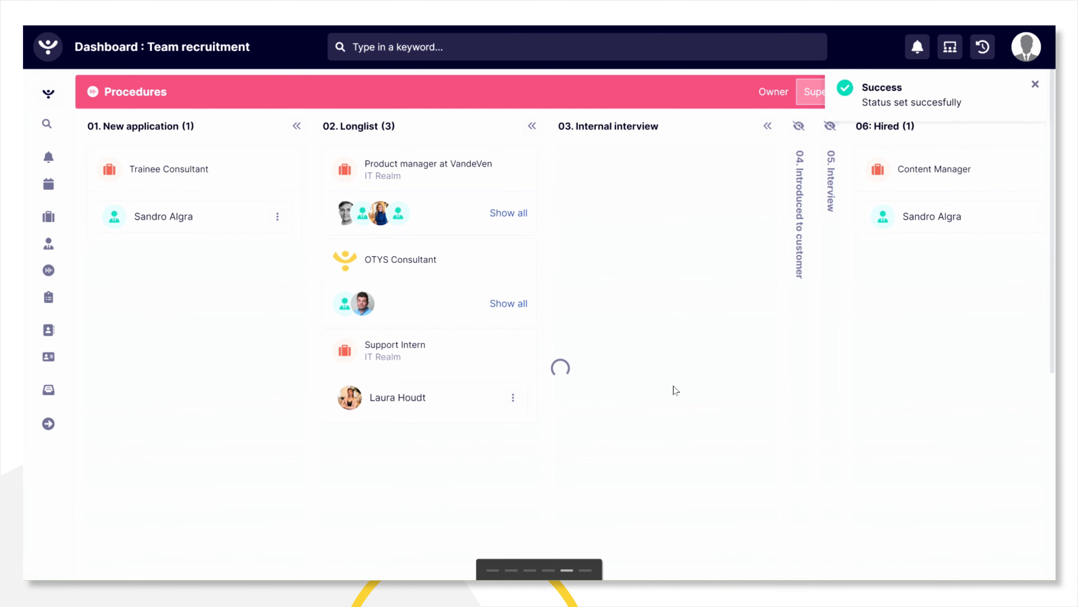
Step: Move the Support Intern procedure from Longlist to 07: Not hired
scroll(552, 373, right, 5)
drag(173, 380, 957, 232)
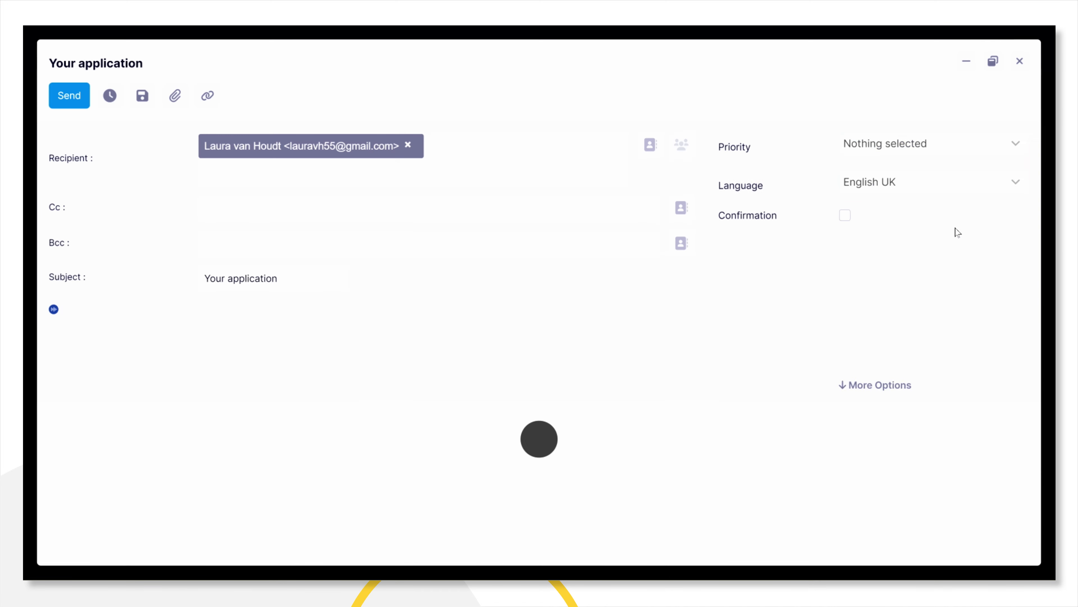
Step: Begin the rejection email with a formal salutation and "We regret to inform you that you have not been selected for the job that you applied to."
drag(164, 311, 24, 314)
text(De)
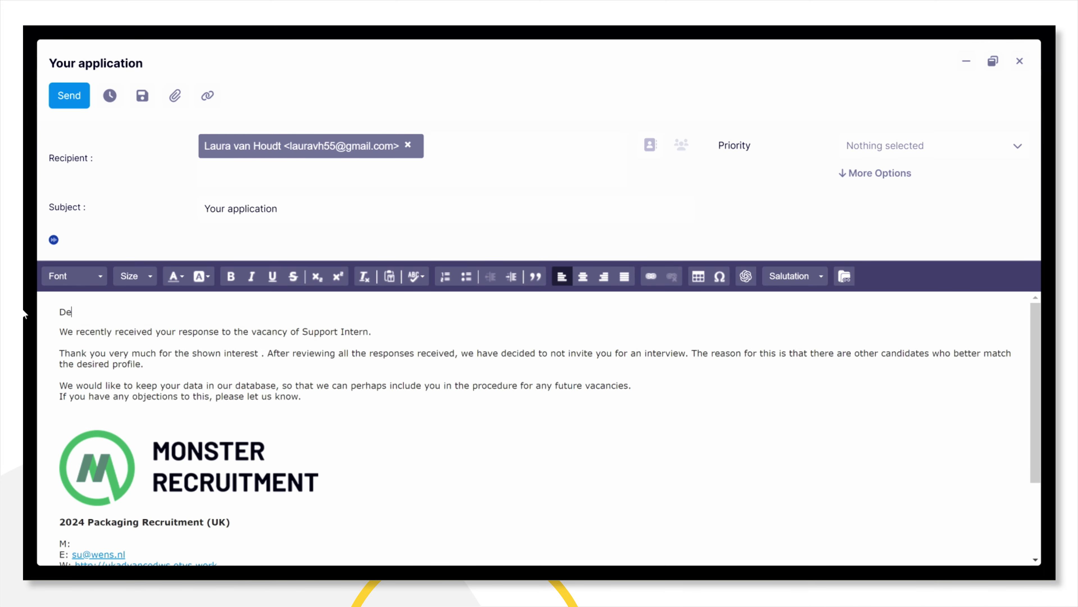
text(ar Ms van Houdt,)
key(Return)
text(W)
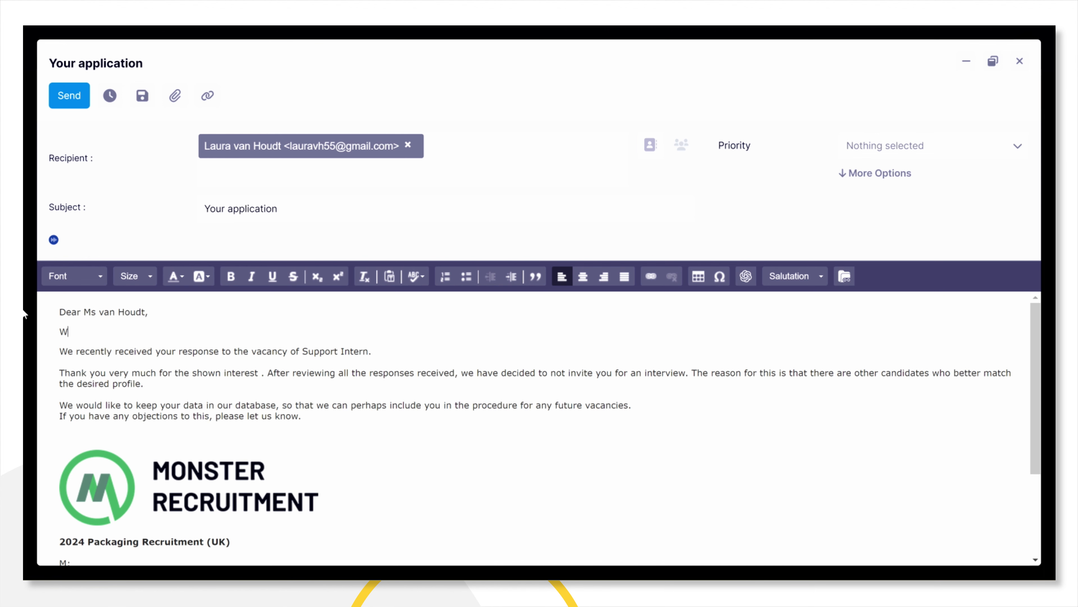
text(e regret to inform you that you have not been selected for the )
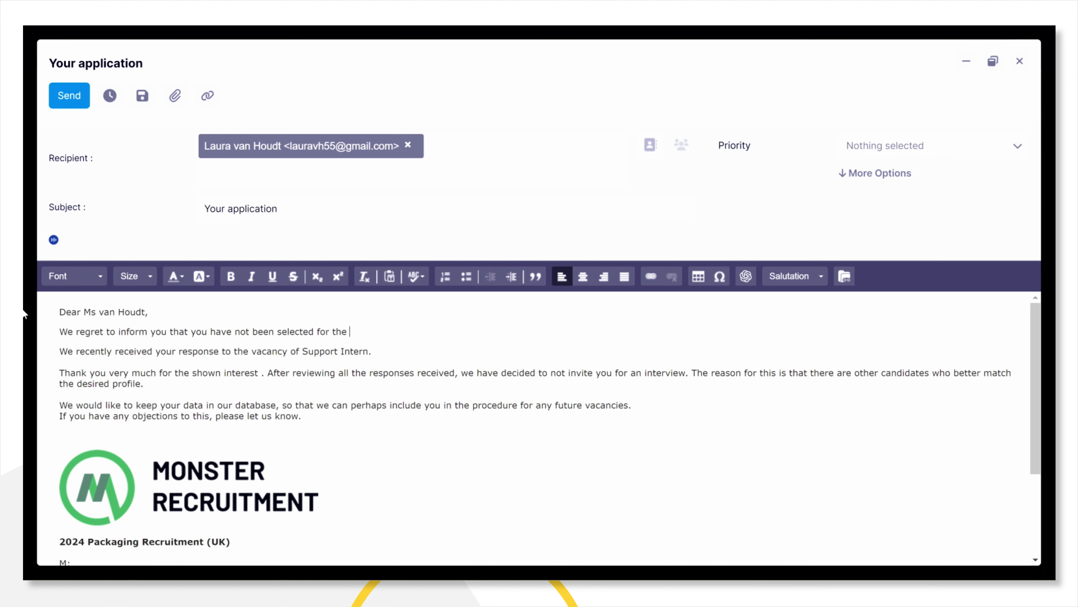
text(job that you applied to.)
key(Return)
key(Return)
Step: Add the closing "Our regards," followed by "..." to the rejection email and send it
text(Our regards,)
key(Return)
text(...)
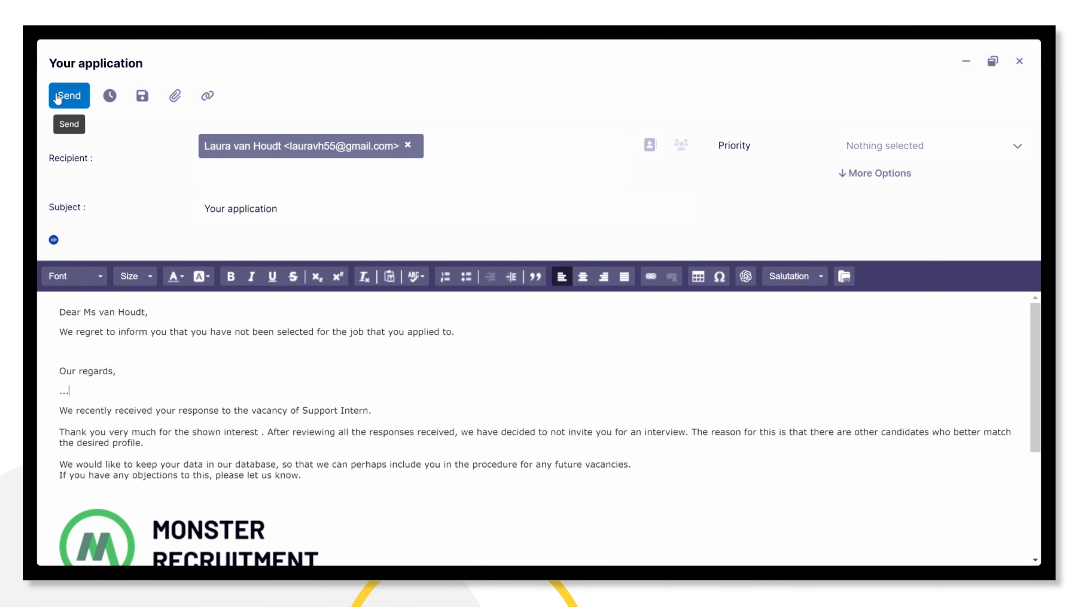
click(59, 97)
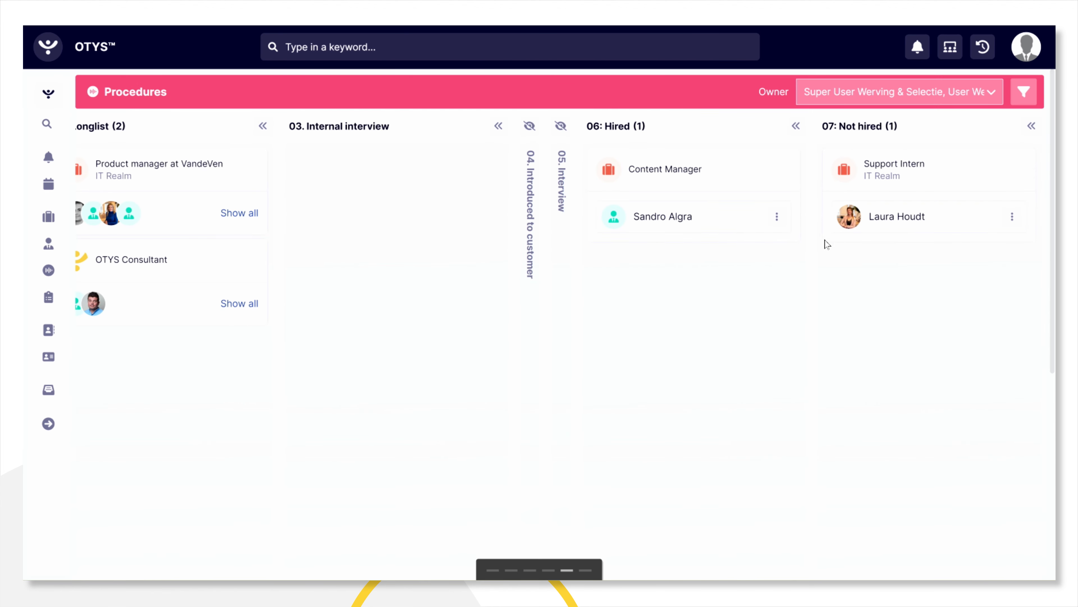
Step: View the status history of the hired Content Manager candidate and close it
click(783, 226)
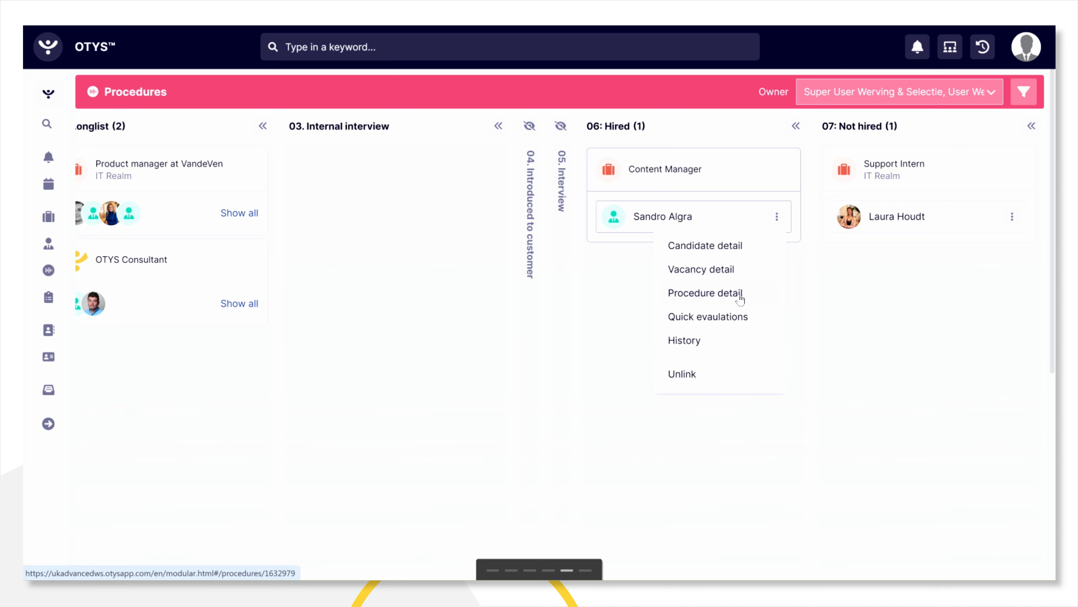
click(683, 345)
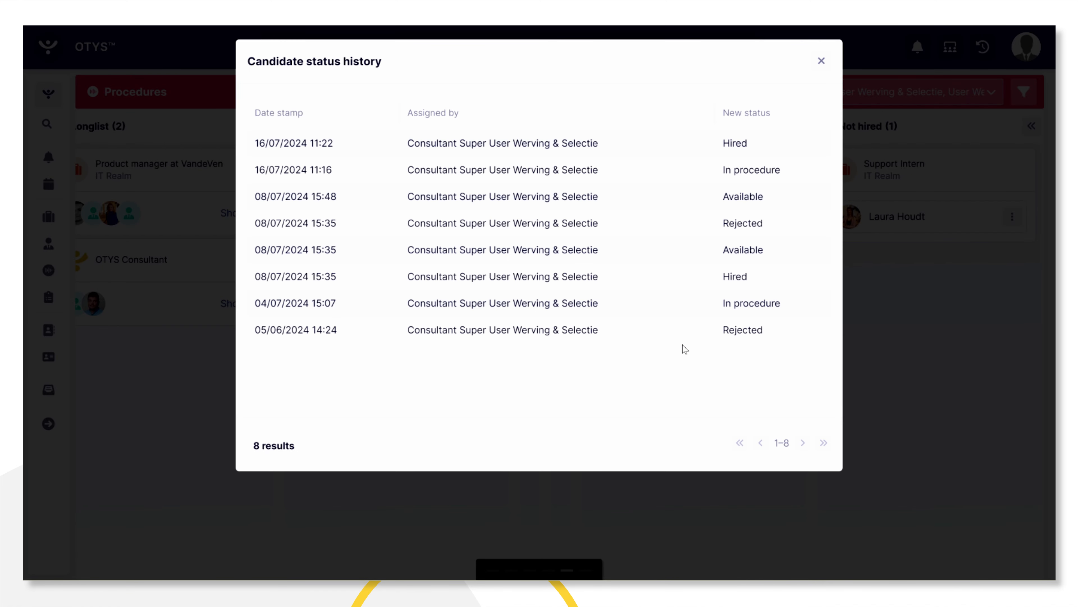
click(821, 61)
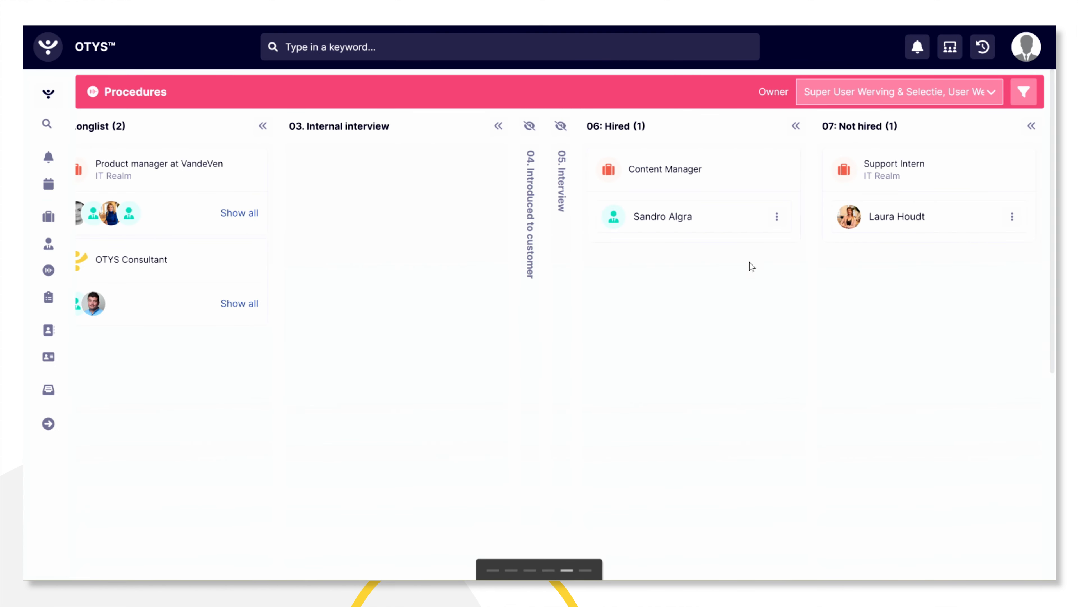